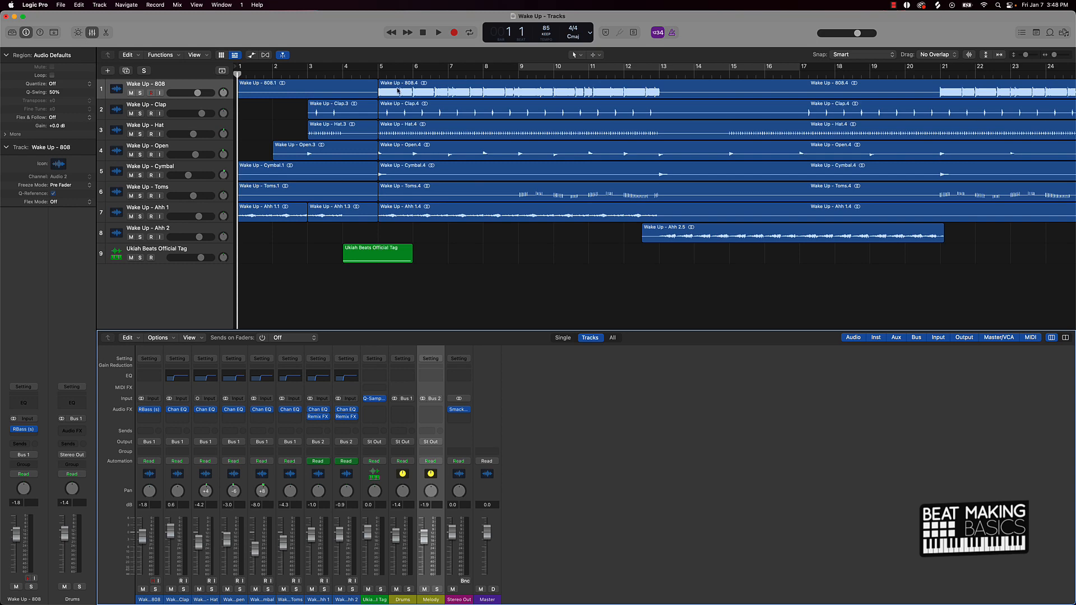
Delete the 808 track's first region in bars 1 to 5 and look through the rest of the arrangement
{"action": "left_click", "coordinate": [317, 86]}
{"action": "key", "text": "Delete"}
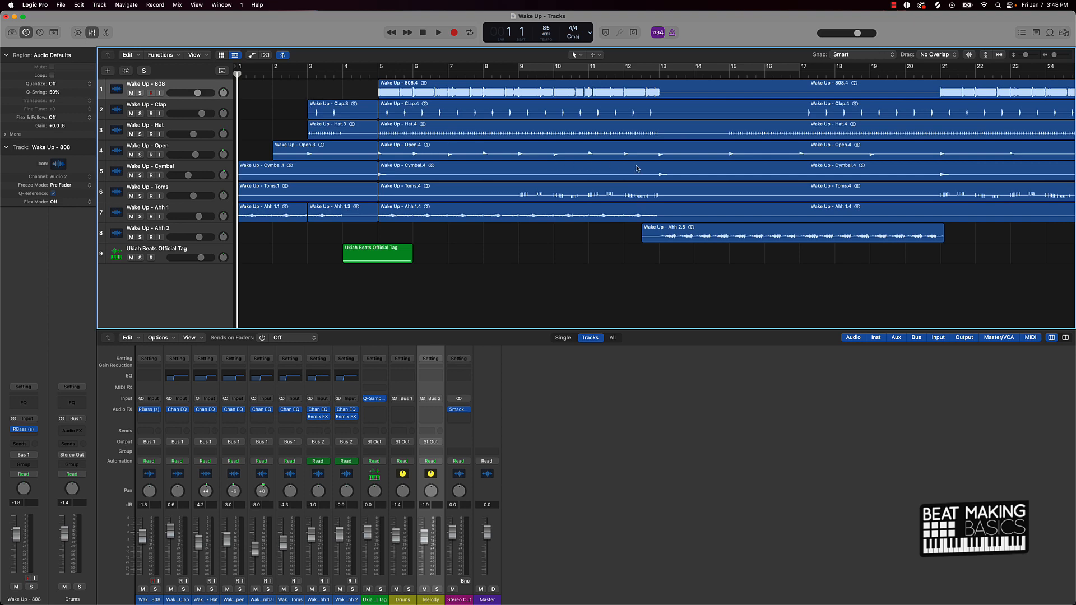
{"action": "scroll", "coordinate": [636, 169], "scroll_direction": "right", "scroll_amount": 15}
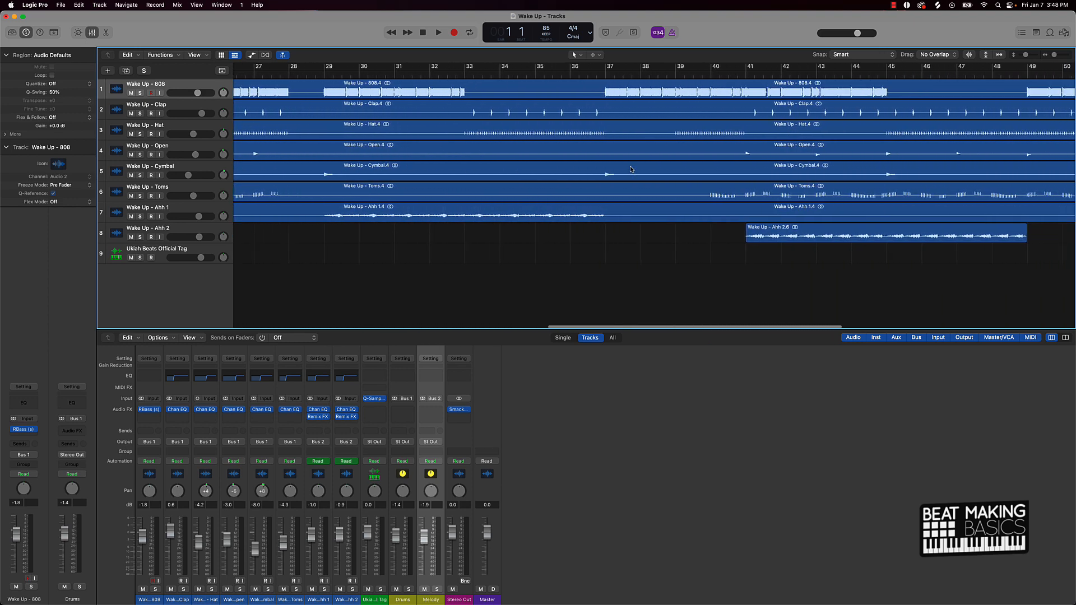
{"action": "scroll", "coordinate": [630, 169], "scroll_direction": "right", "scroll_amount": 12}
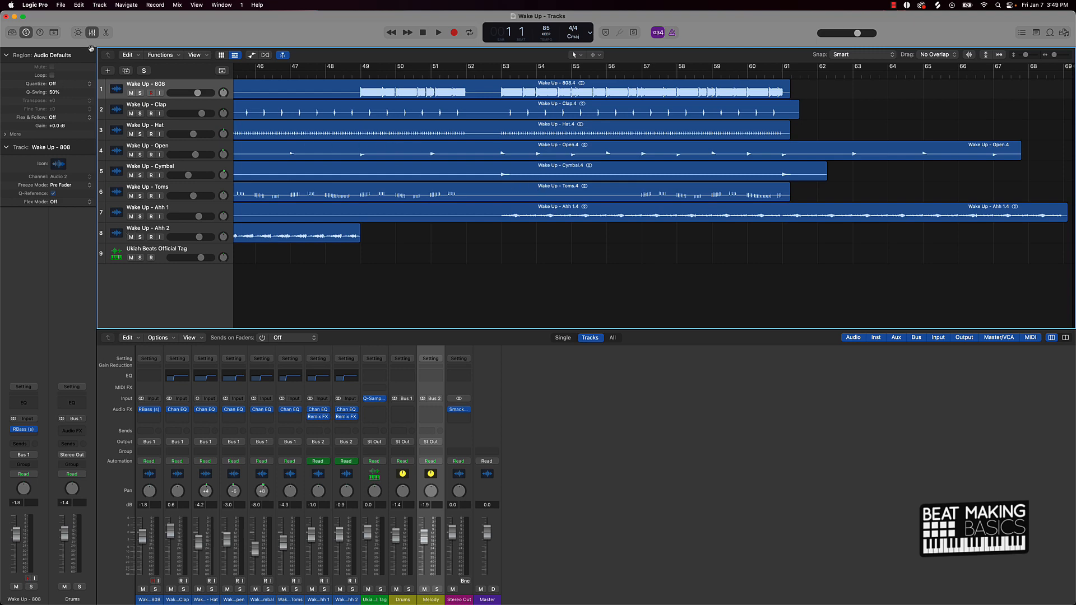
{"action": "scroll", "coordinate": [275, 187], "scroll_direction": "left", "scroll_amount": 20}
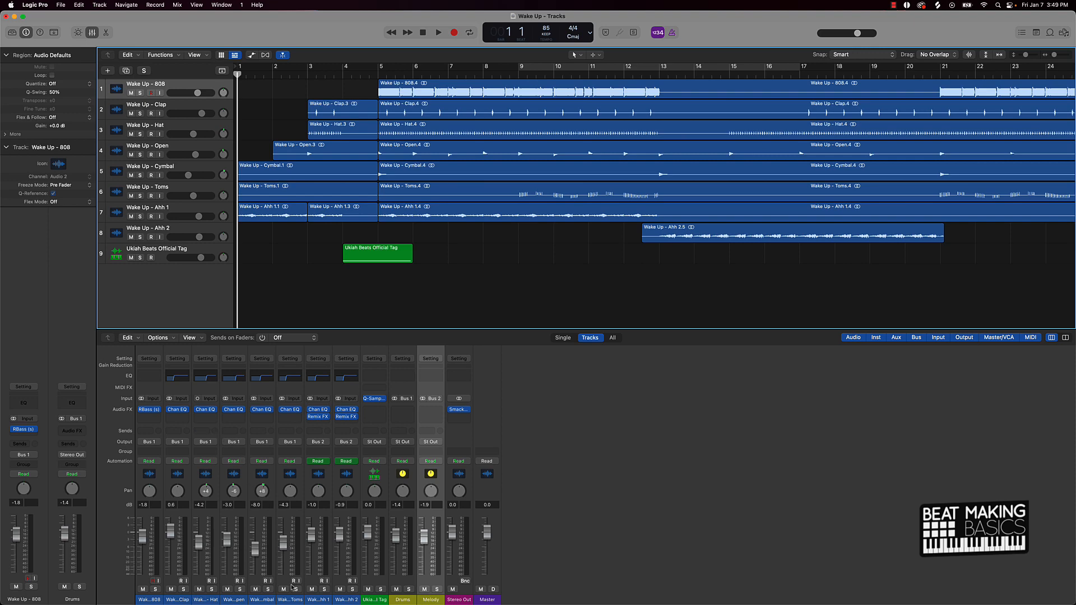
Route the outputs of the 808, Clap, Hat, Open, Cymbal and Toms channels together to Bus 1, the Drums bus
{"action": "left_click", "coordinate": [282, 599]}
{"action": "left_click_drag", "start_coordinate": [282, 599], "coordinate": [149, 598]}
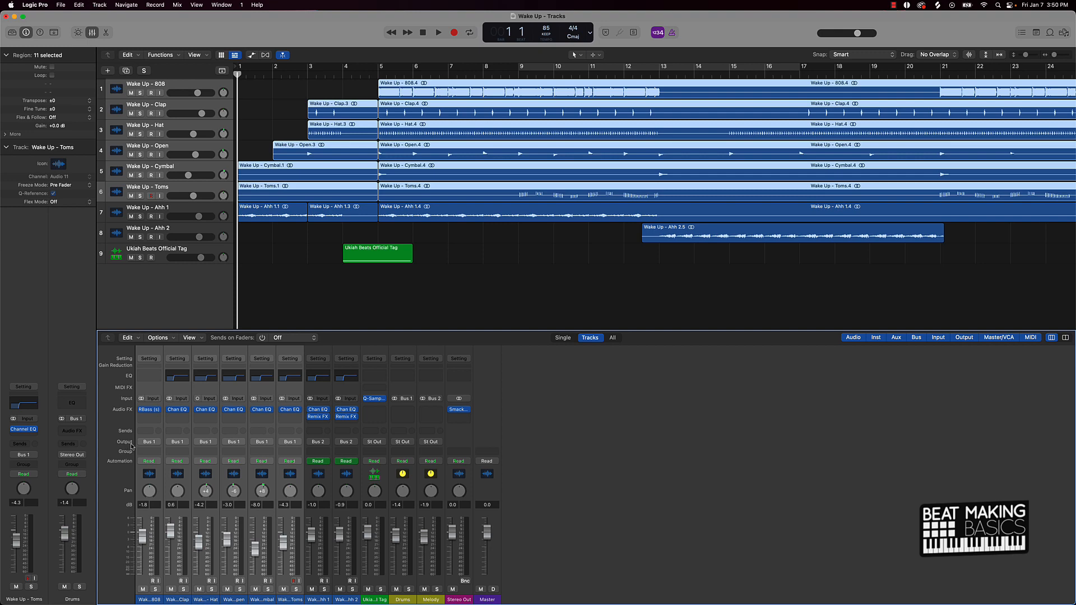
{"action": "left_click", "coordinate": [160, 443]}
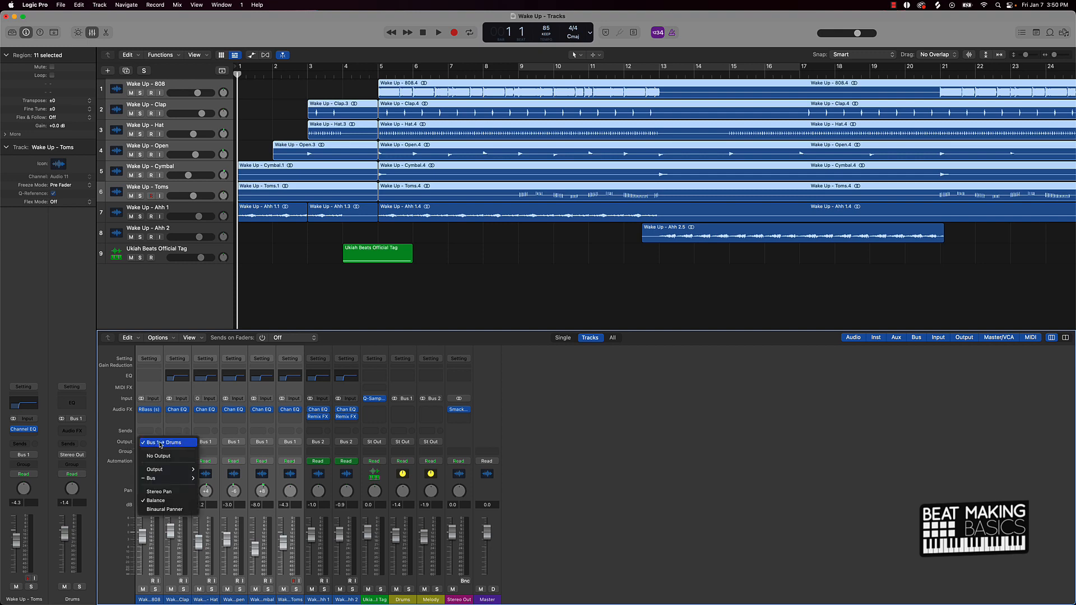
{"action": "mouse_move", "coordinate": [166, 470]}
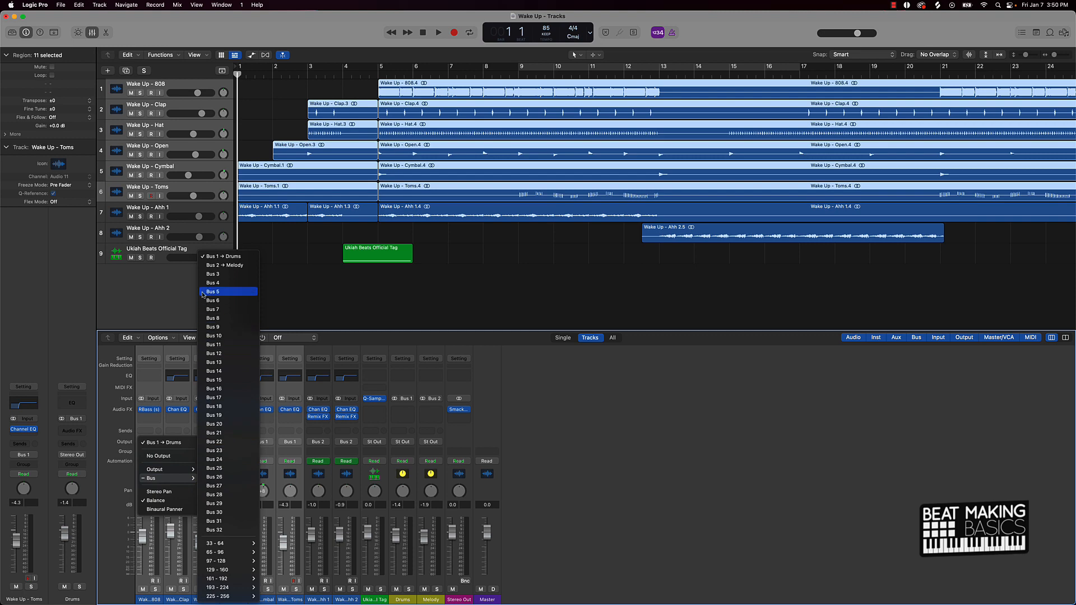
{"action": "left_click", "coordinate": [236, 257]}
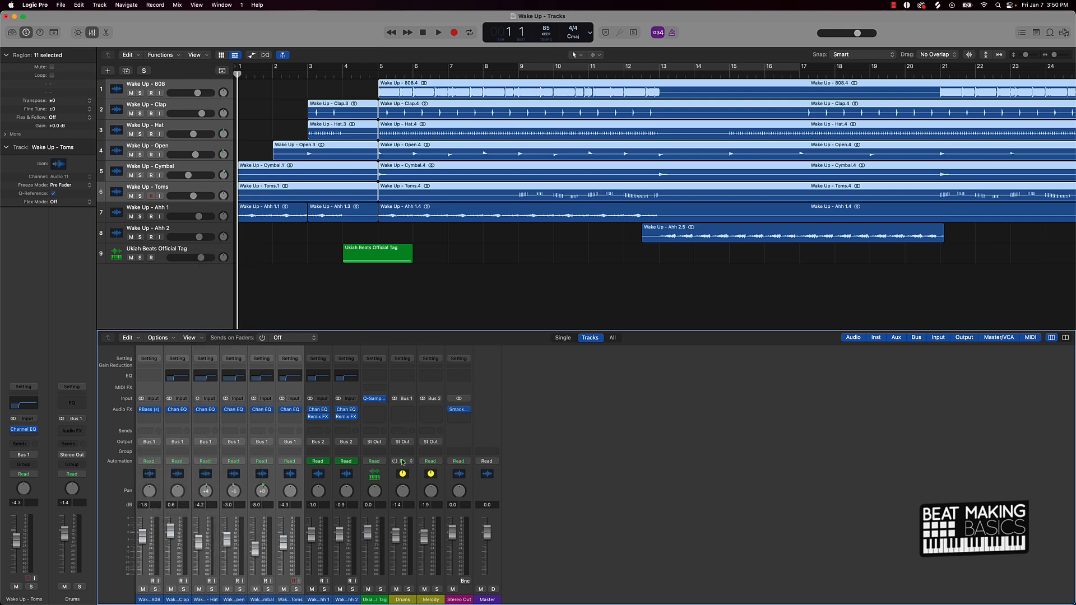
Play the beat to check the Drums bus for peaks, stop playback and reset the bus's peak reading
{"action": "left_click", "coordinate": [405, 595]}
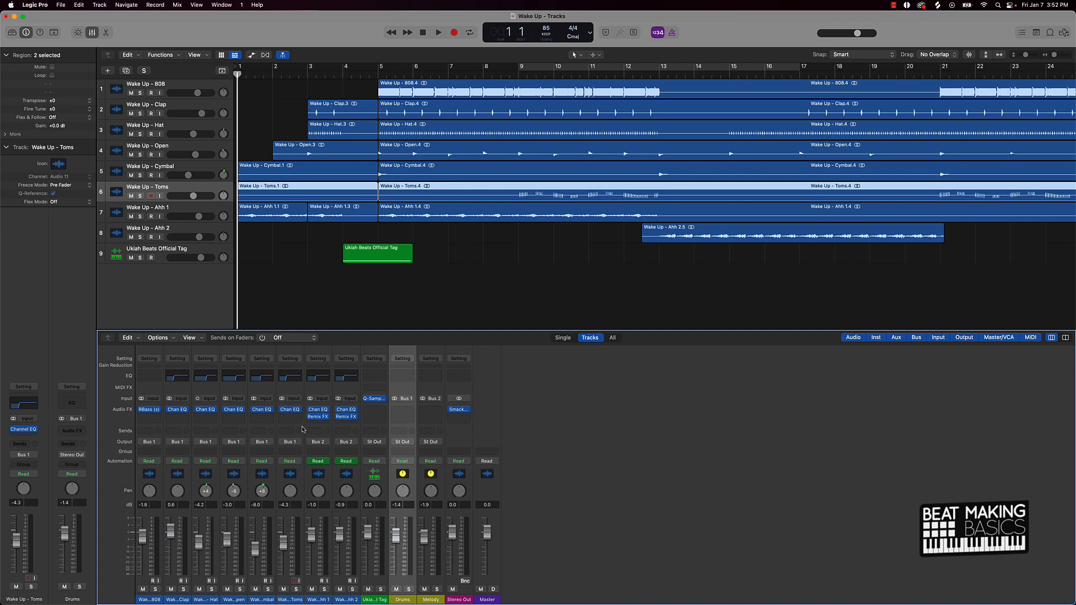
{"action": "left_click", "coordinate": [439, 275]}
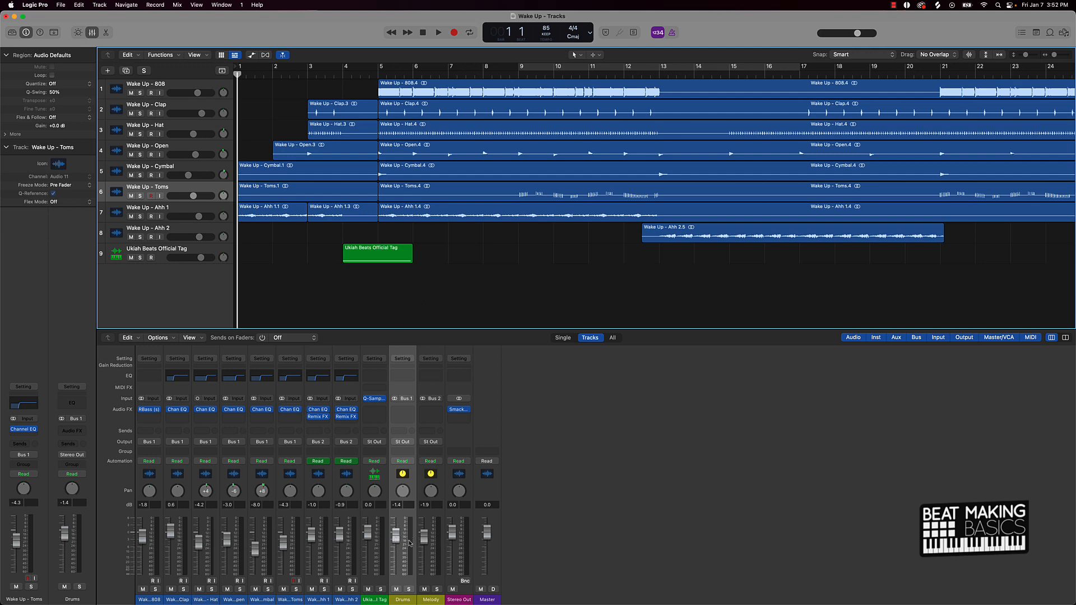
{"action": "key", "text": "space"}
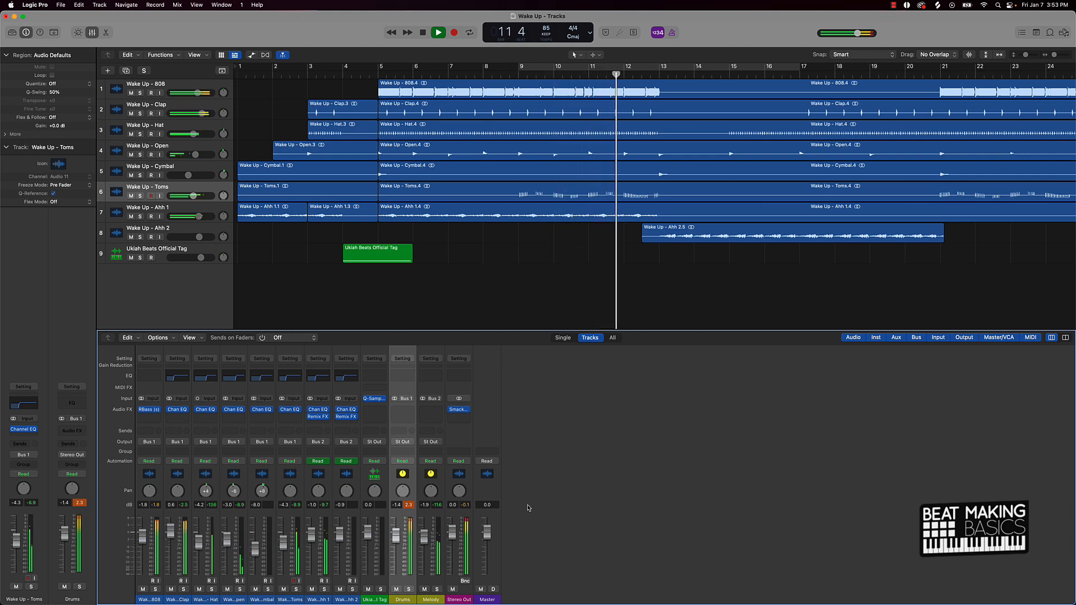
{"action": "key", "text": "space"}
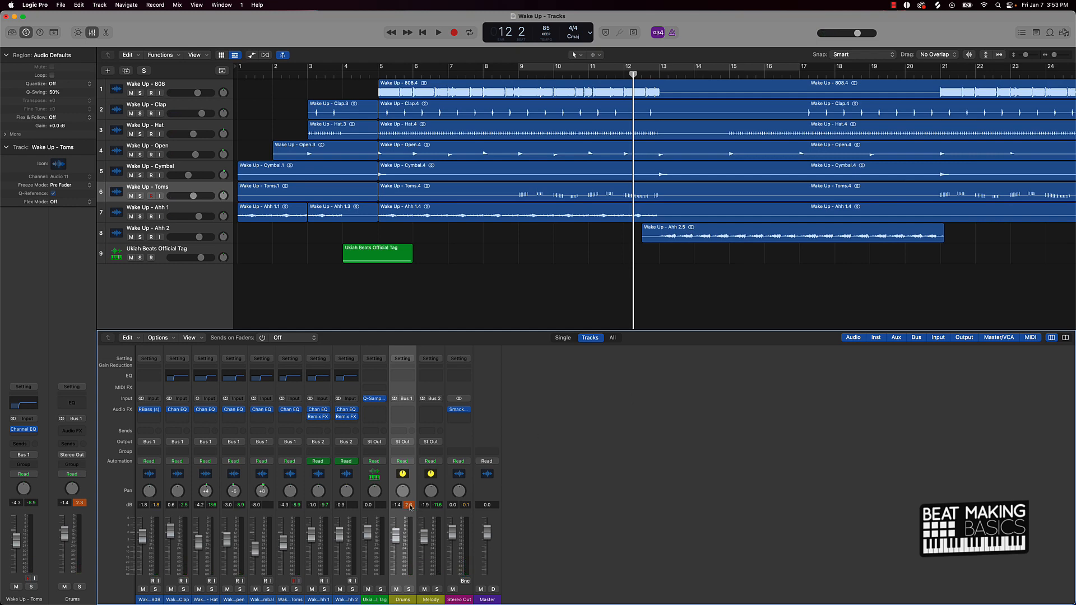
{"action": "left_click", "coordinate": [409, 505]}
Insert Smack Attack (s) on the Drums bus and set its Guard to Clip
{"action": "left_click", "coordinate": [410, 411]}
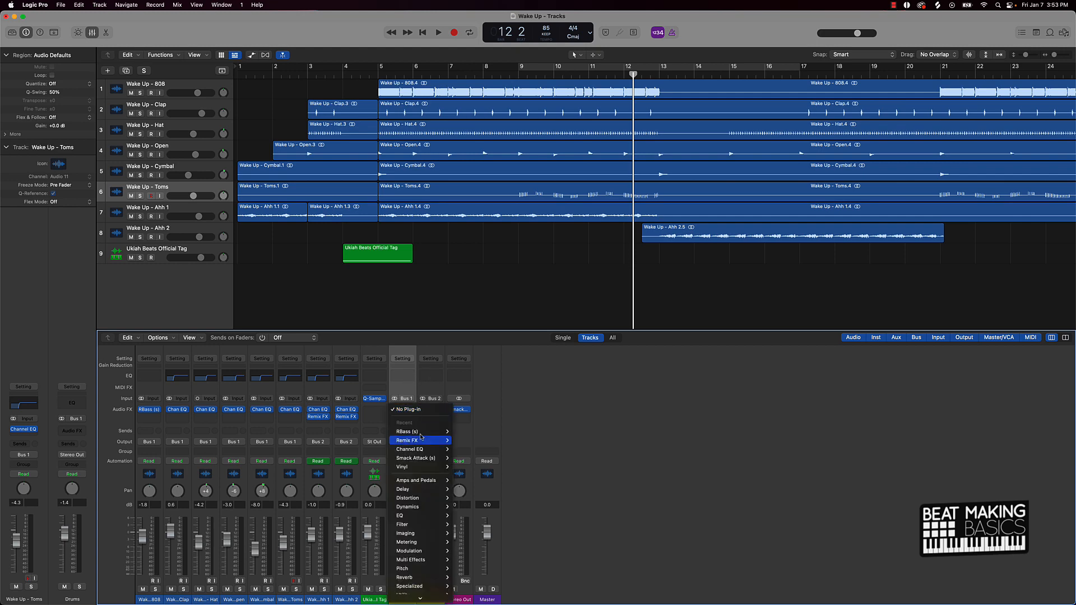
{"action": "mouse_move", "coordinate": [425, 458]}
{"action": "left_click", "coordinate": [464, 458]}
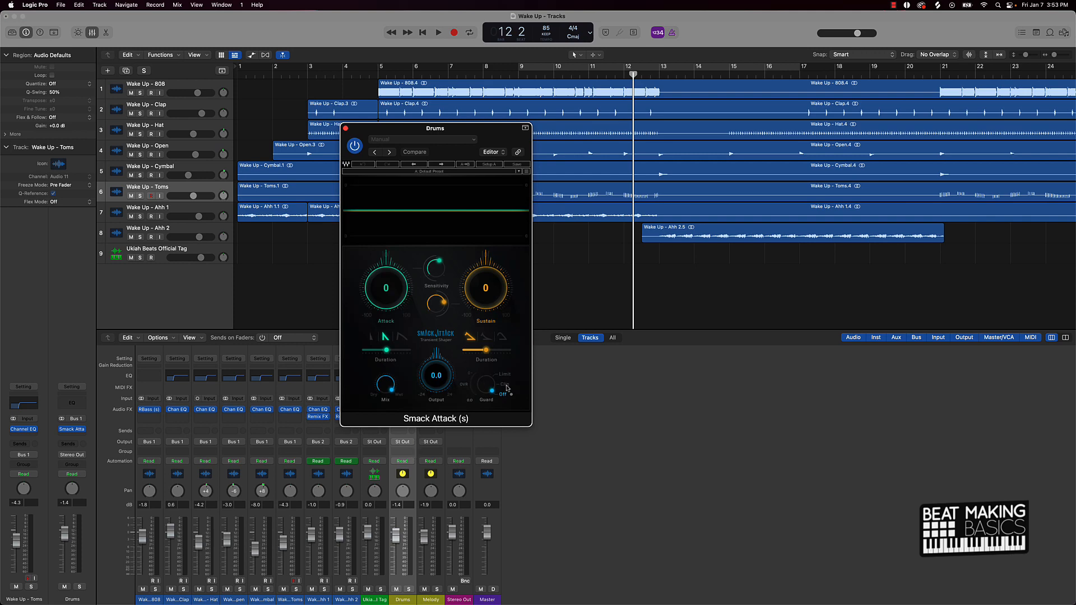
{"action": "left_click", "coordinate": [504, 384]}
{"action": "left_click", "coordinate": [346, 129]}
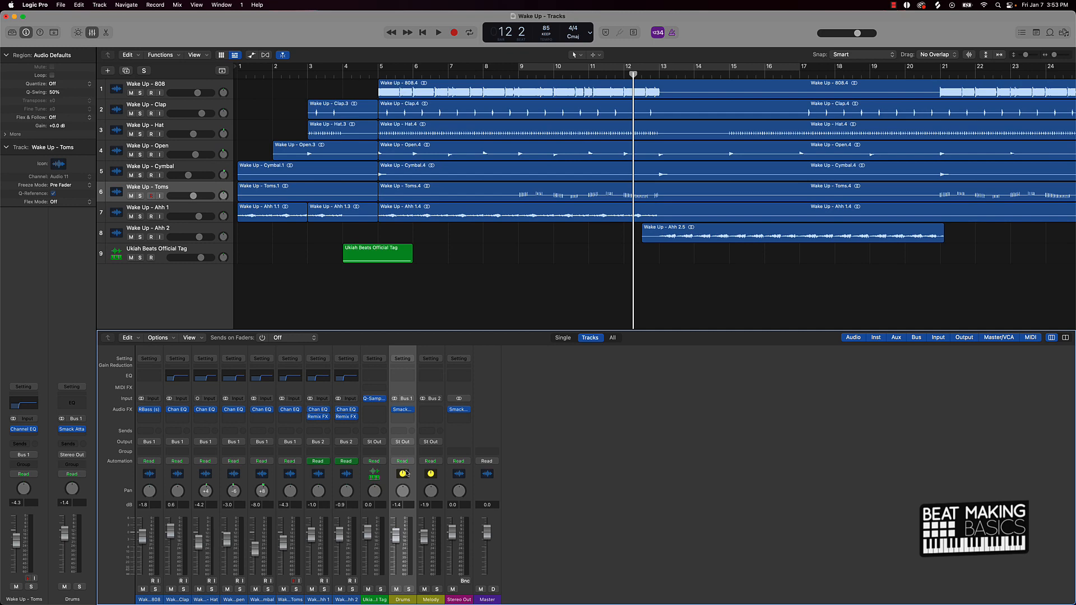
{"action": "mouse_move", "coordinate": [461, 413]}
{"action": "left_click", "coordinate": [403, 410]}
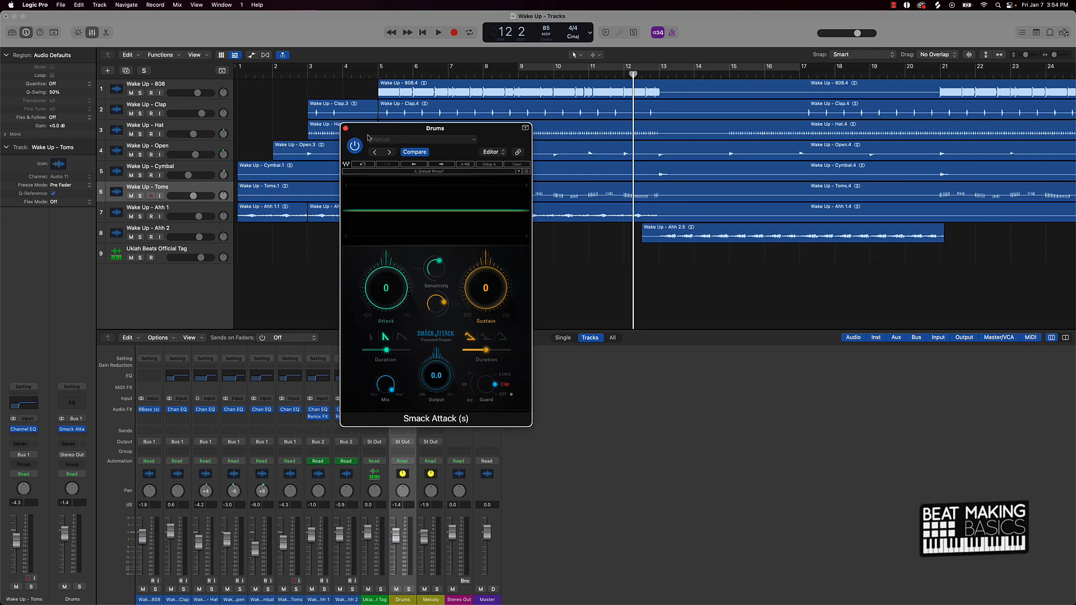
{"action": "left_click", "coordinate": [345, 128]}
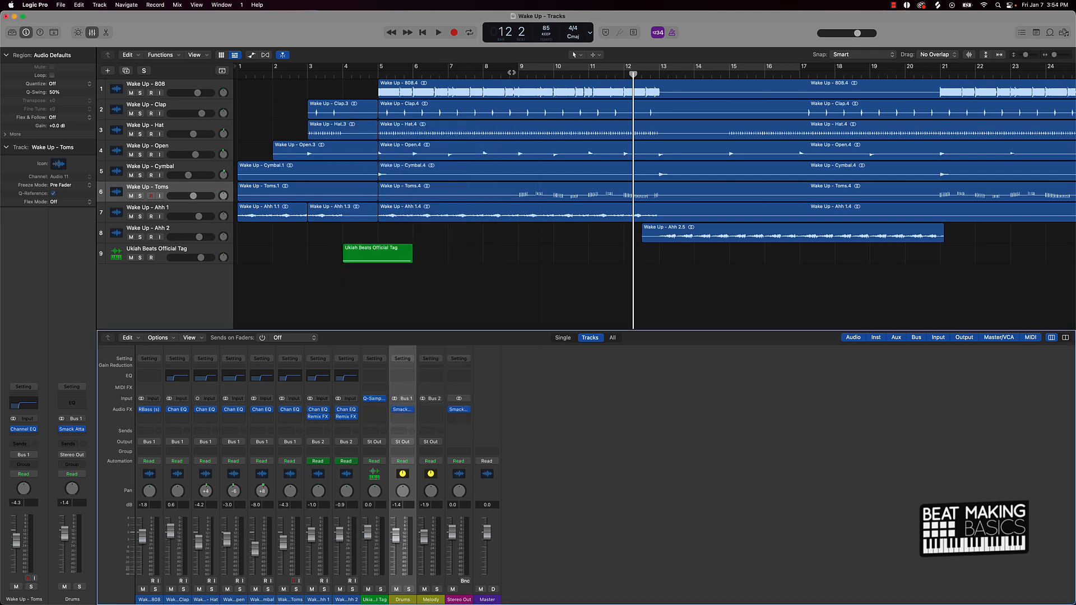
Play from around bar 9, bypass and re-enable Smack Attack on the Drums bus to compare levels, and reset the peak reading
{"action": "key", "text": "space"}
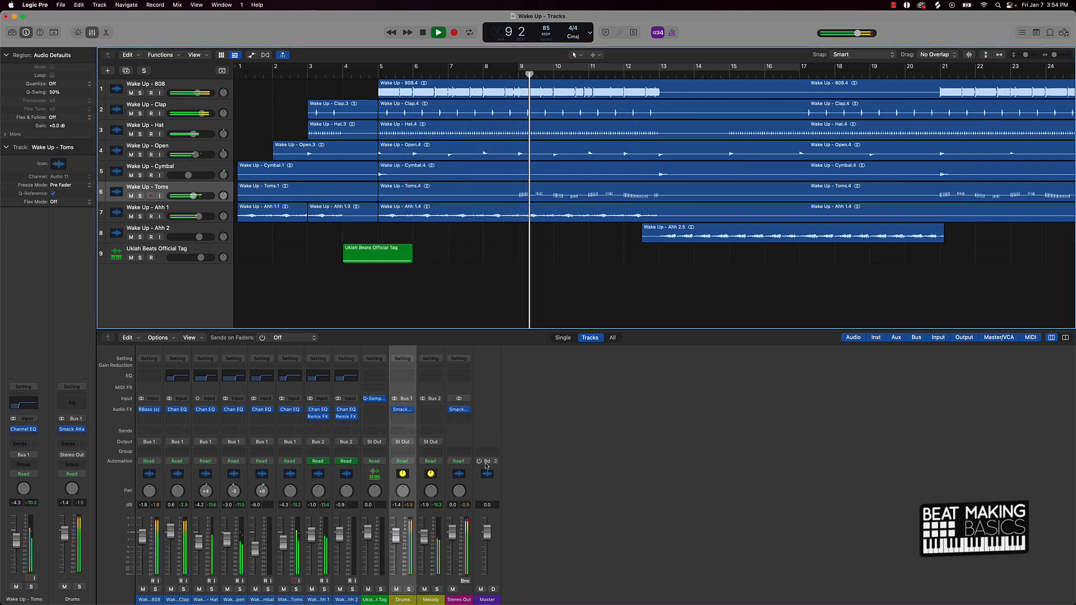
{"action": "left_click", "coordinate": [395, 409]}
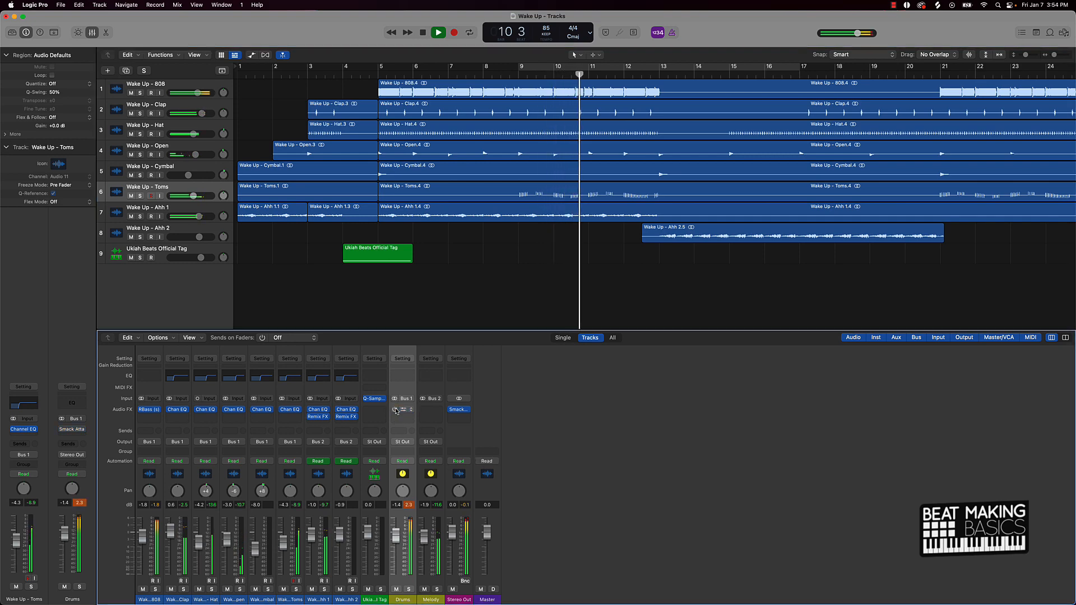
{"action": "left_click", "coordinate": [395, 410]}
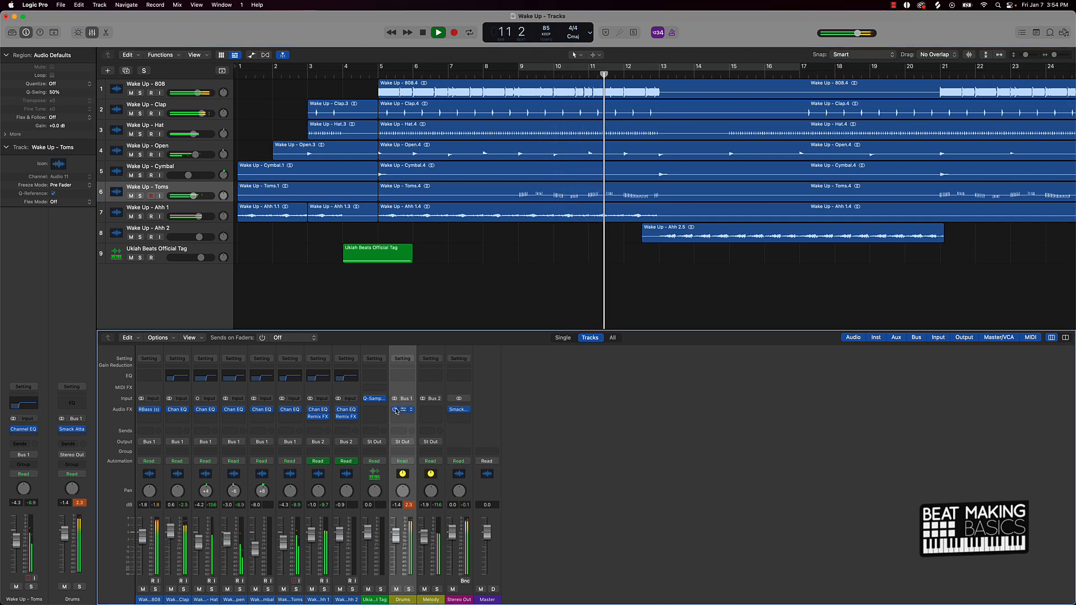
{"action": "left_click", "coordinate": [412, 507]}
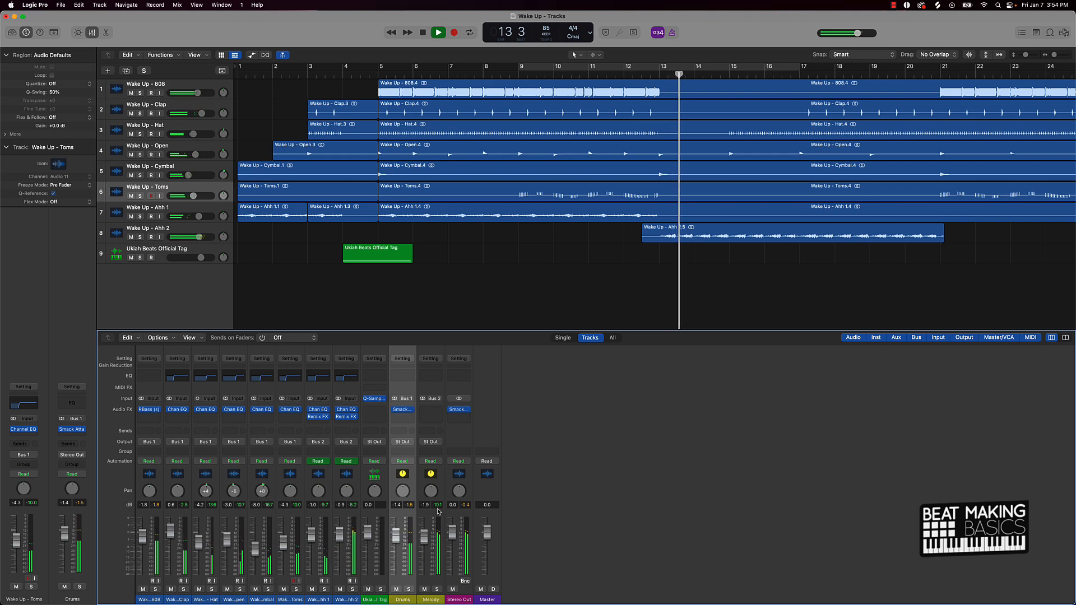
Check the Smack Attack settings on the Stereo Out channel during playback and stop the playback
{"action": "left_click", "coordinate": [458, 412]}
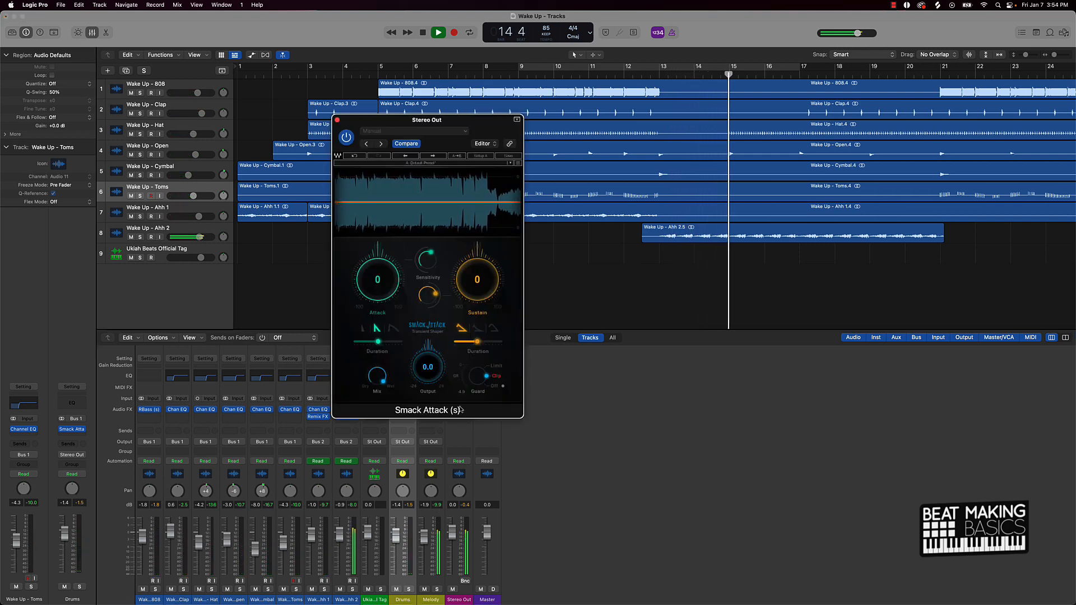
{"action": "left_click", "coordinate": [337, 119]}
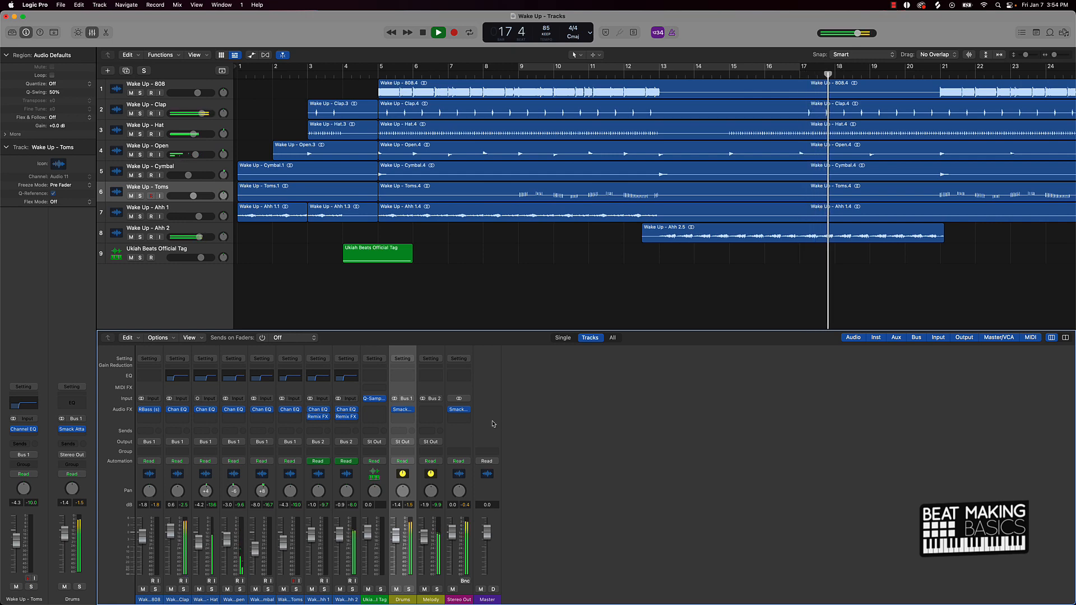
{"action": "key", "text": "space"}
Fit the whole arrangement into the Tracks area
{"action": "scroll", "coordinate": [555, 306], "scroll_direction": "right", "scroll_amount": 5}
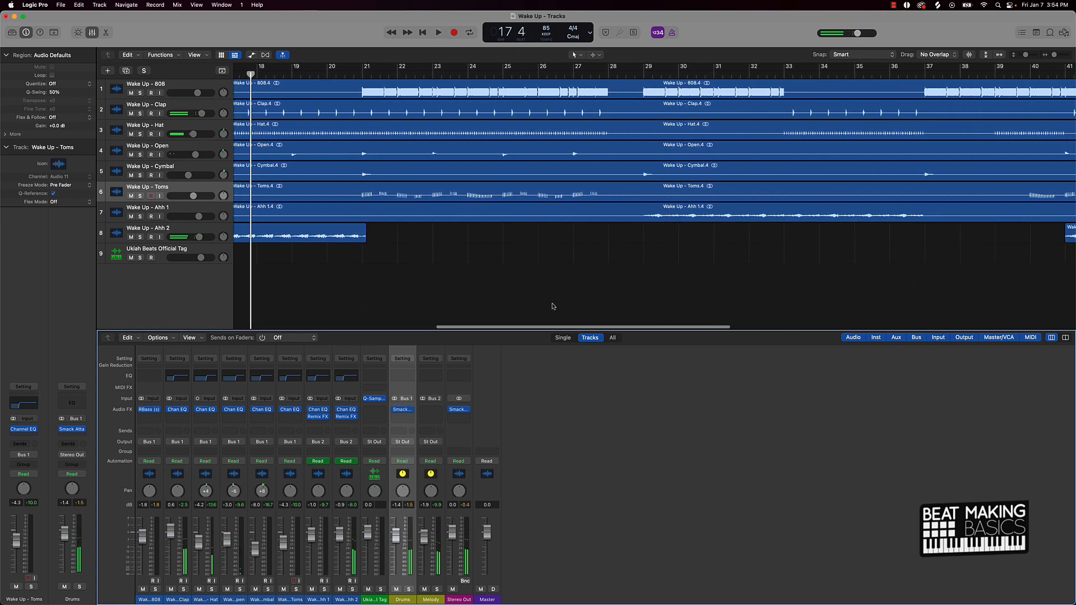
{"action": "scroll", "coordinate": [554, 304], "scroll_direction": "left", "scroll_amount": 10}
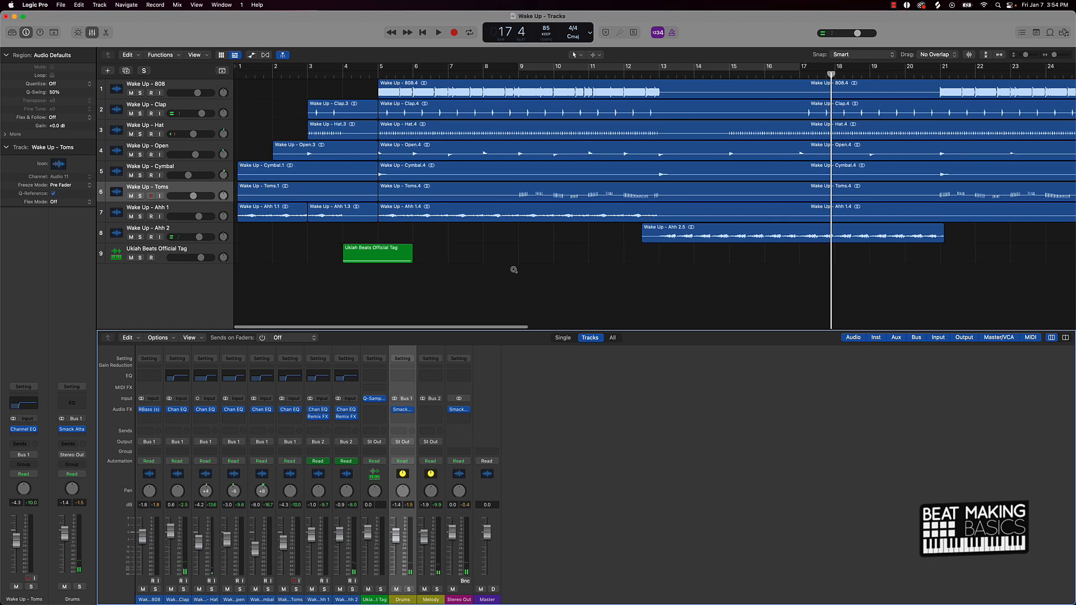
{"action": "key", "text": "z"}
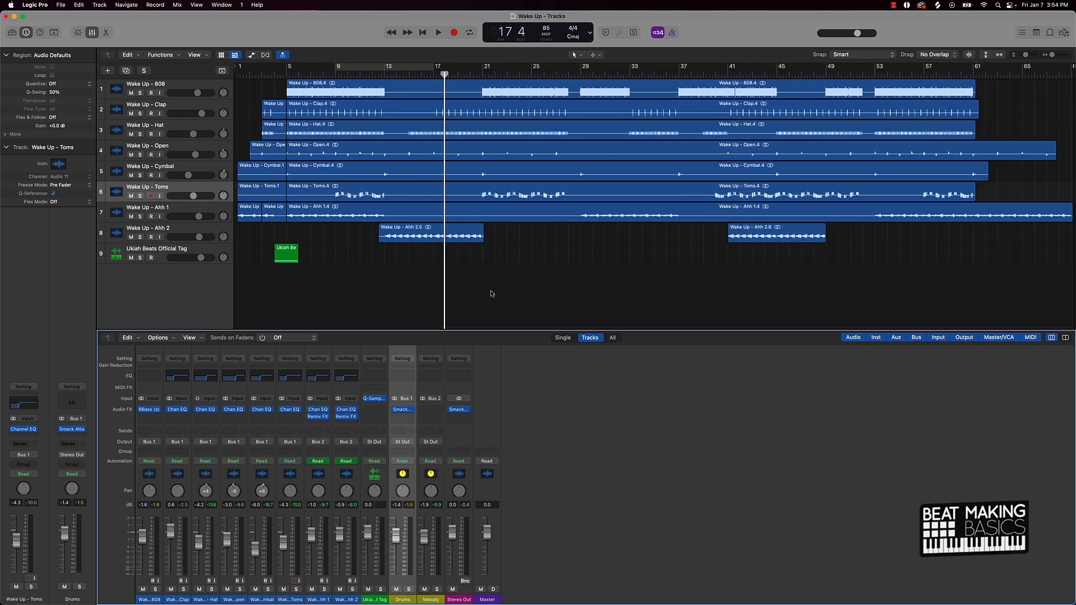